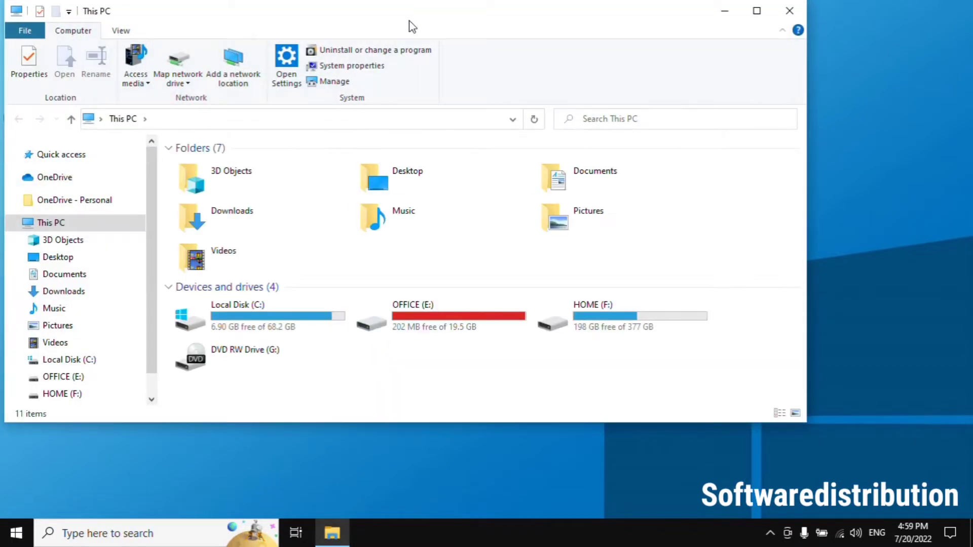
# Step: Maximize the file window and open the Windows folder on Local Disk (C:)
pyautogui.doubleClick(409, 21)
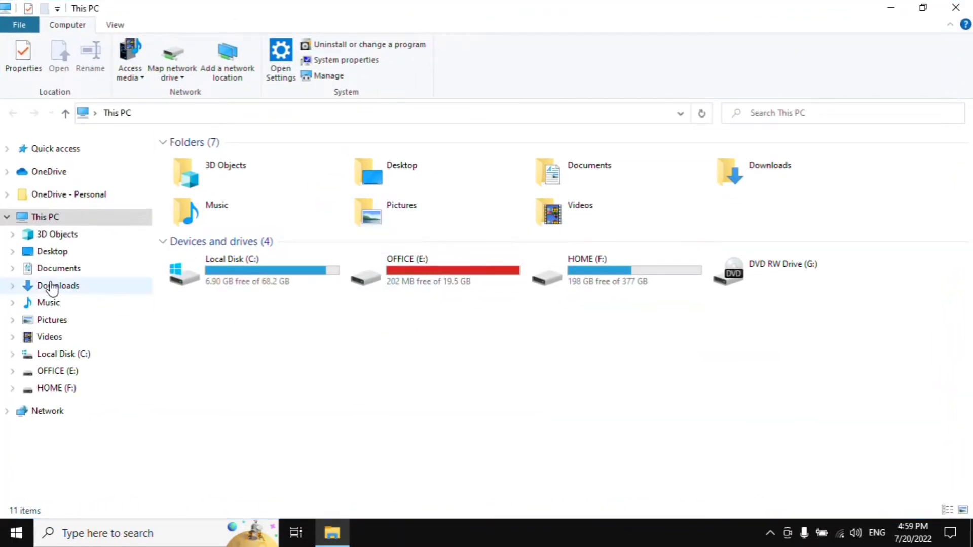
pyautogui.click(74, 360)
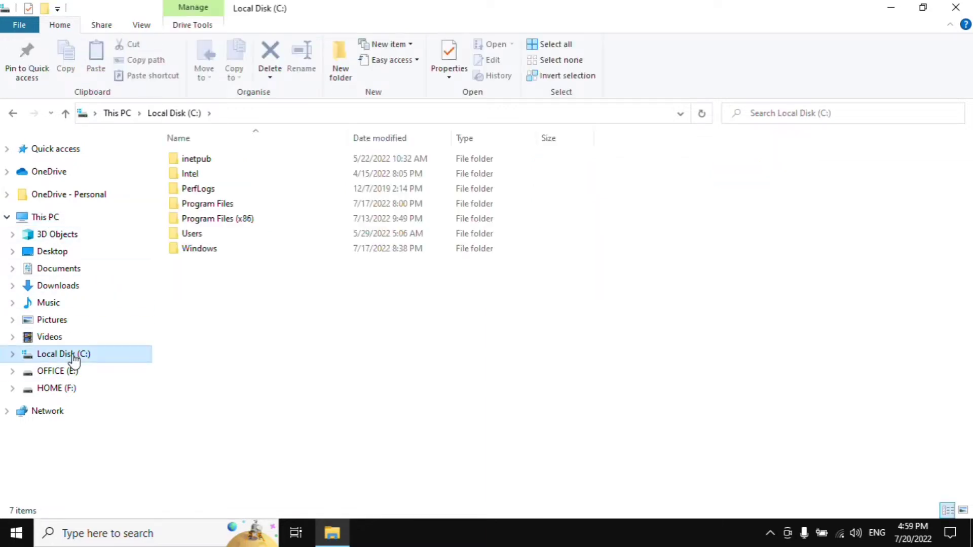
pyautogui.doubleClick(214, 249)
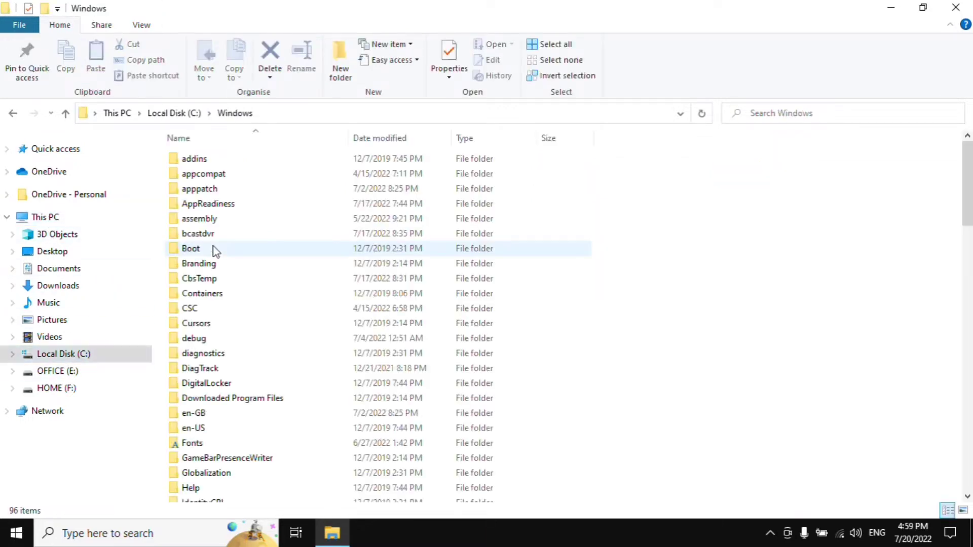
# Step: Find and open the SoftwareDistribution folder inside the Windows folder
pyautogui.click(207, 340)
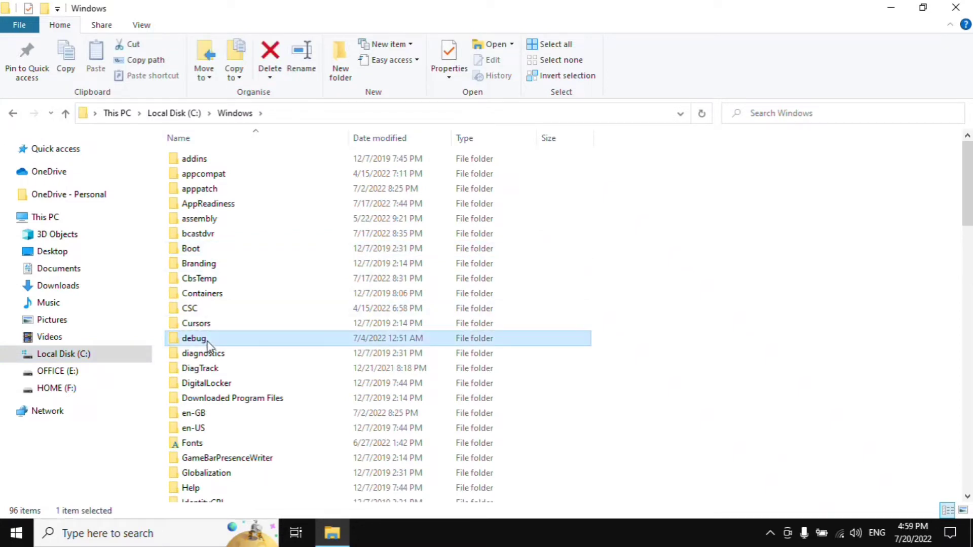
pyautogui.press('s')
pyautogui.press('s')
pyautogui.press('s')
pyautogui.press('s')
pyautogui.press('s')
pyautogui.press('s')
pyautogui.press('s')
pyautogui.press('s')
pyautogui.press('s')
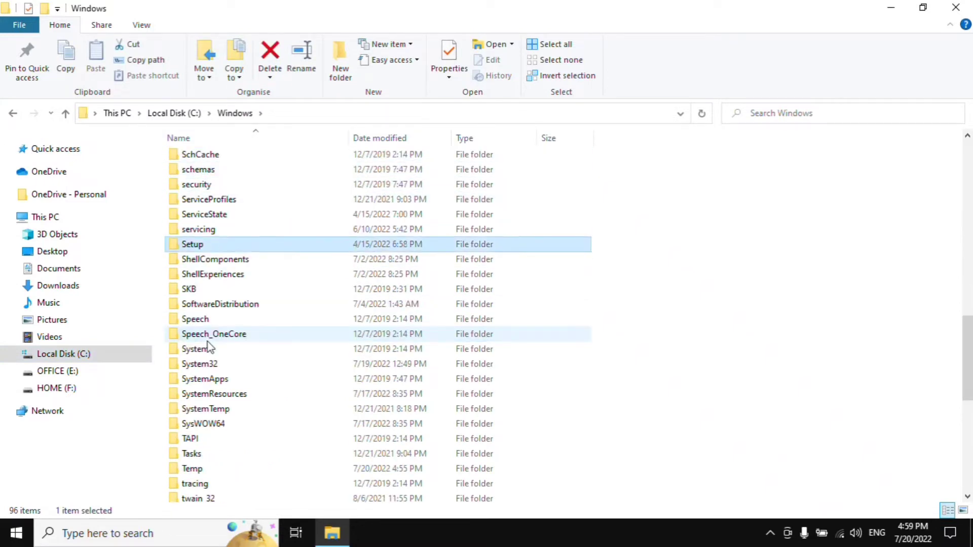
pyautogui.press('s')
pyautogui.press('s')
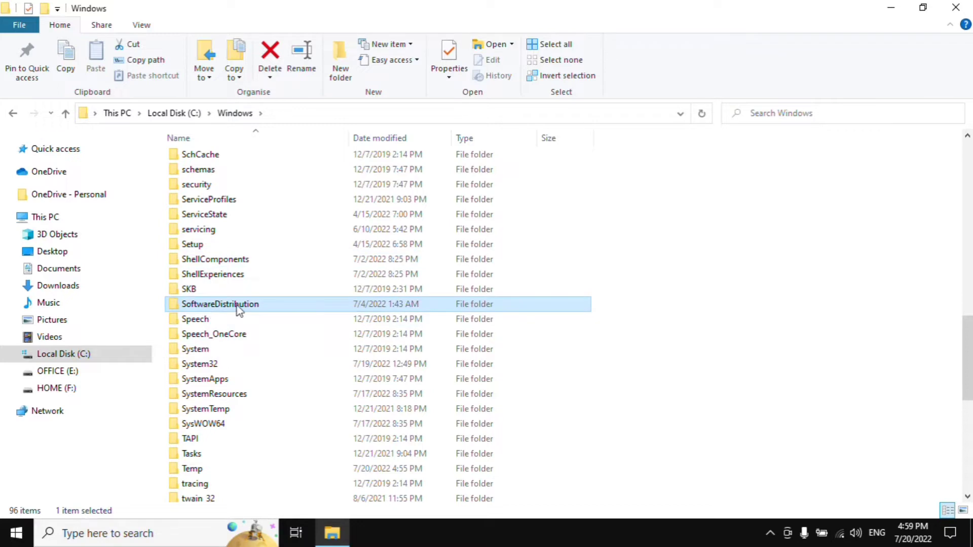
pyautogui.doubleClick(318, 303)
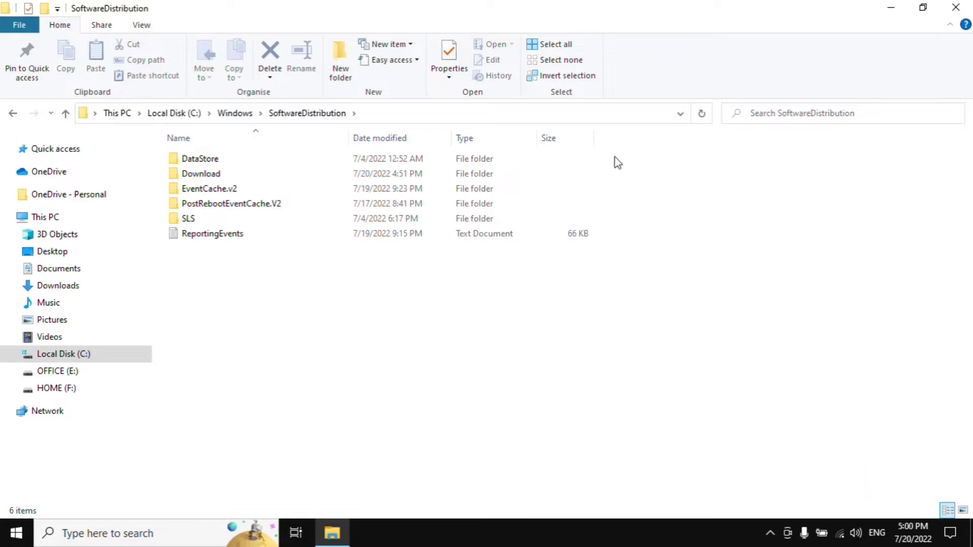
# Step: Delete everything in the SoftwareDistribution folder, skipping all items that are in use, and close the window
pyautogui.hotkey('ctrl', 'a')
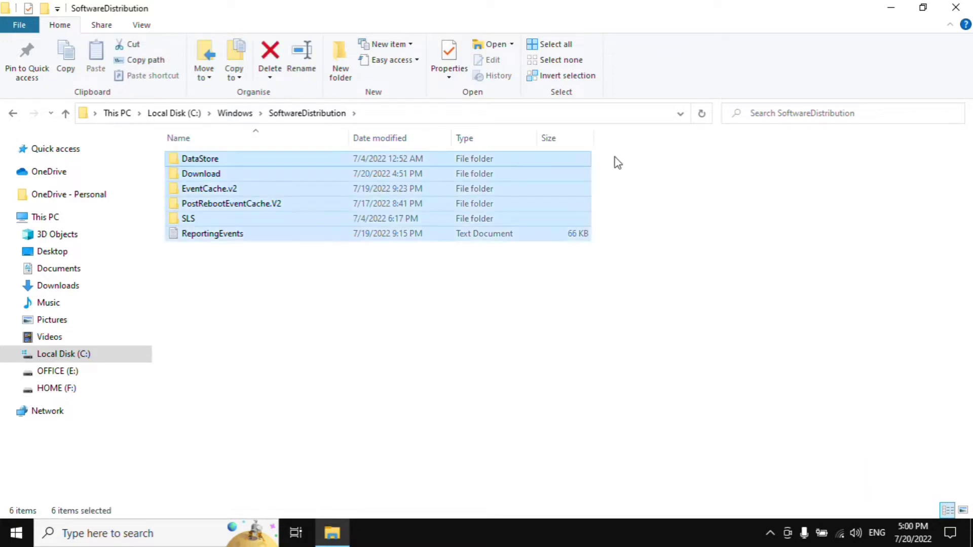
pyautogui.rightClick(578, 191)
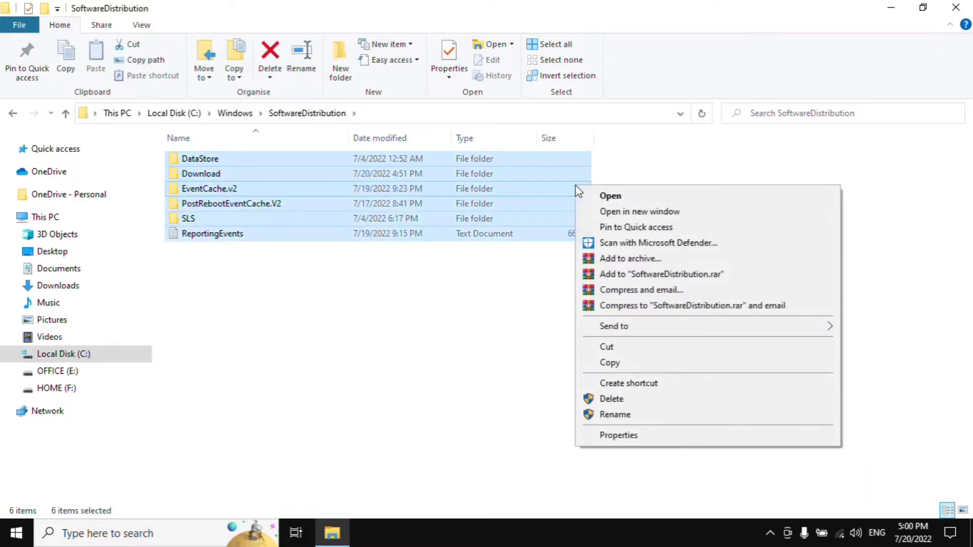
pyautogui.click(620, 403)
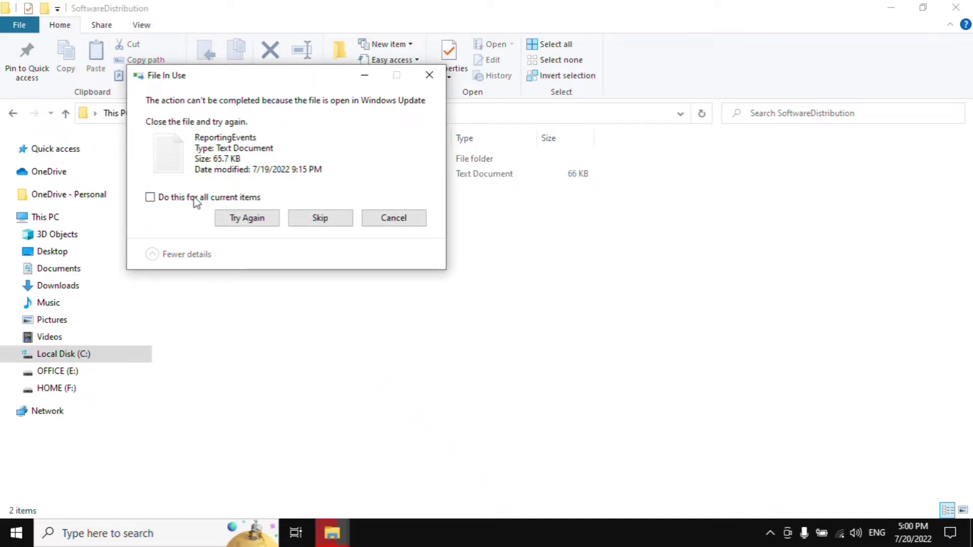
pyautogui.click(320, 218)
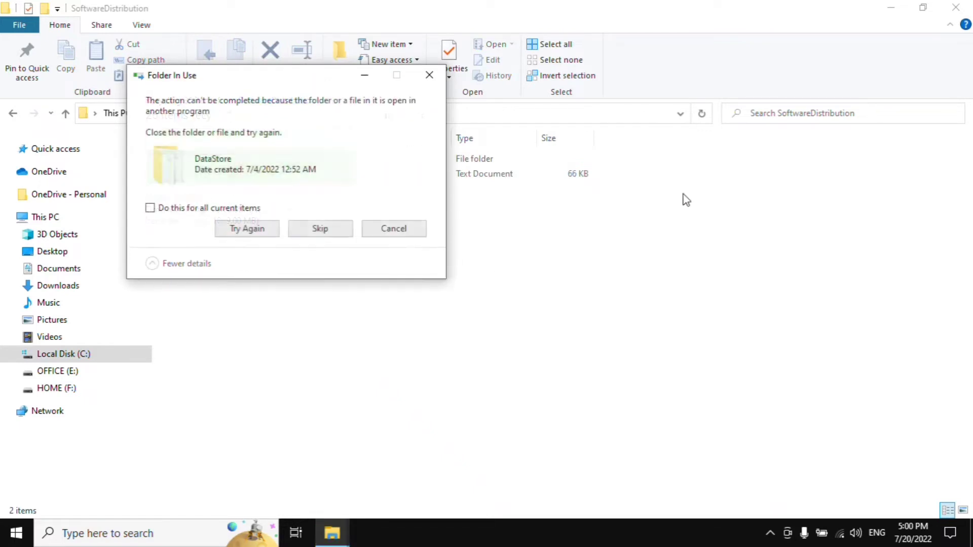
pyautogui.click(151, 209)
pyautogui.click(311, 229)
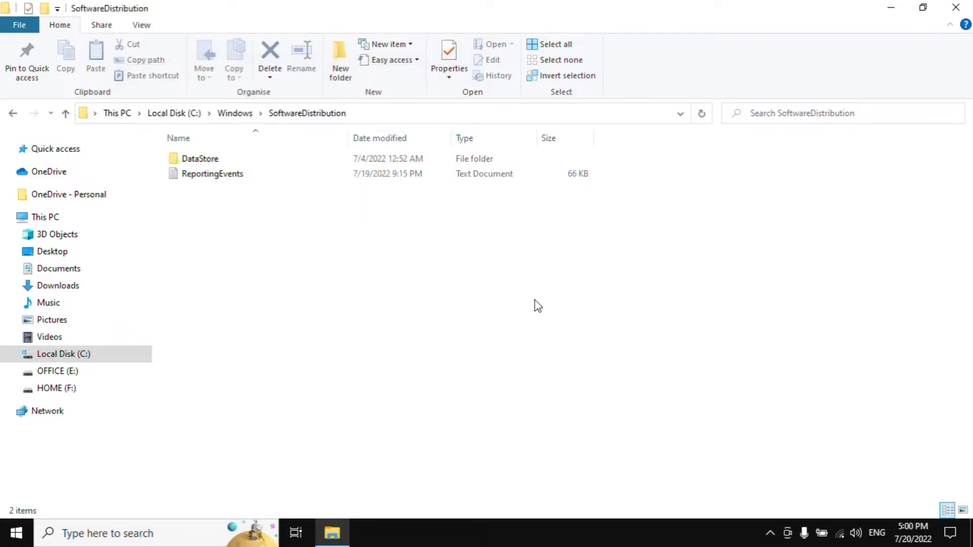
pyautogui.click(958, 7)
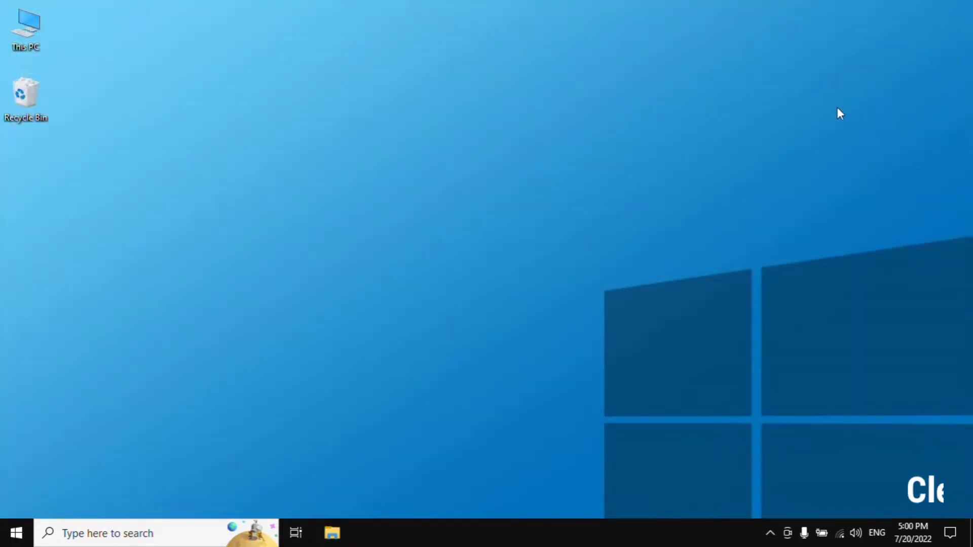
# Step: Launch Disk Clean-up by running the command cleanmgr from the Run dialog
pyautogui.rightClick(16, 532)
pyautogui.click(68, 461)
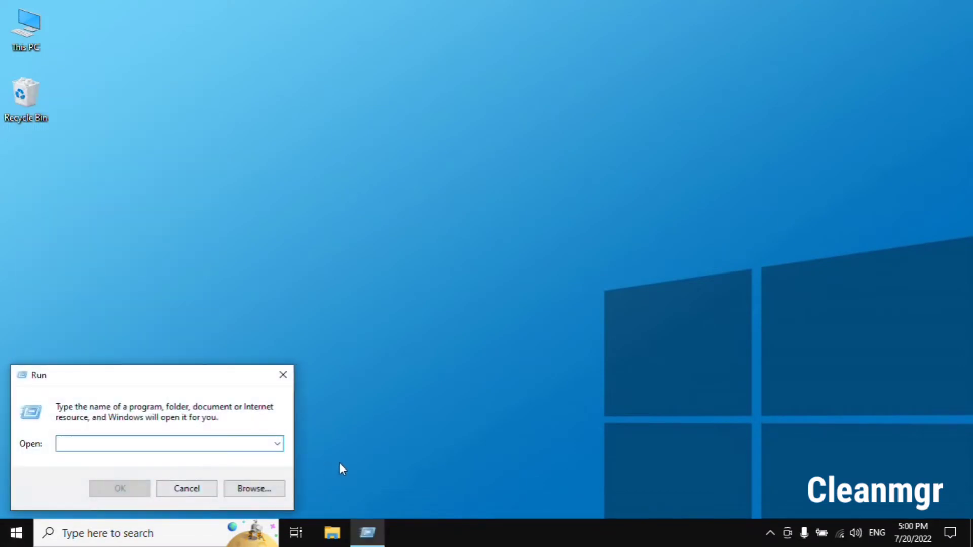
pyautogui.write('cleanmgr')
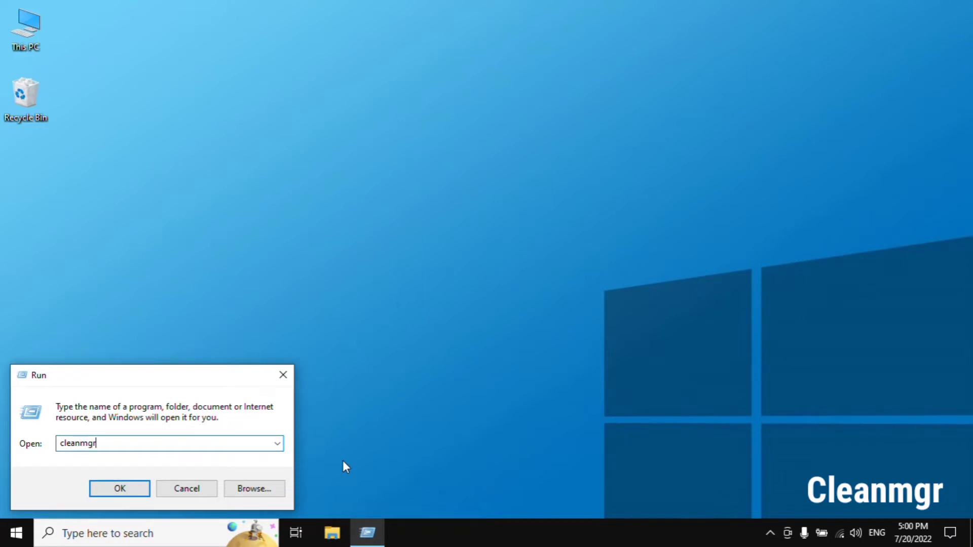
pyautogui.click(130, 491)
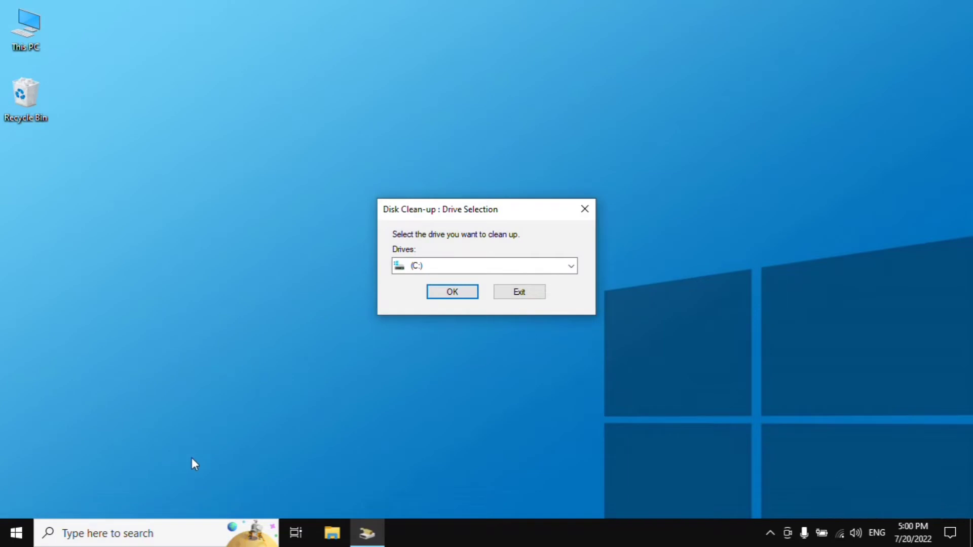
# Step: Choose drive (C:) for Disk Clean-up and start calculating the space that can be freed
pyautogui.click(571, 266)
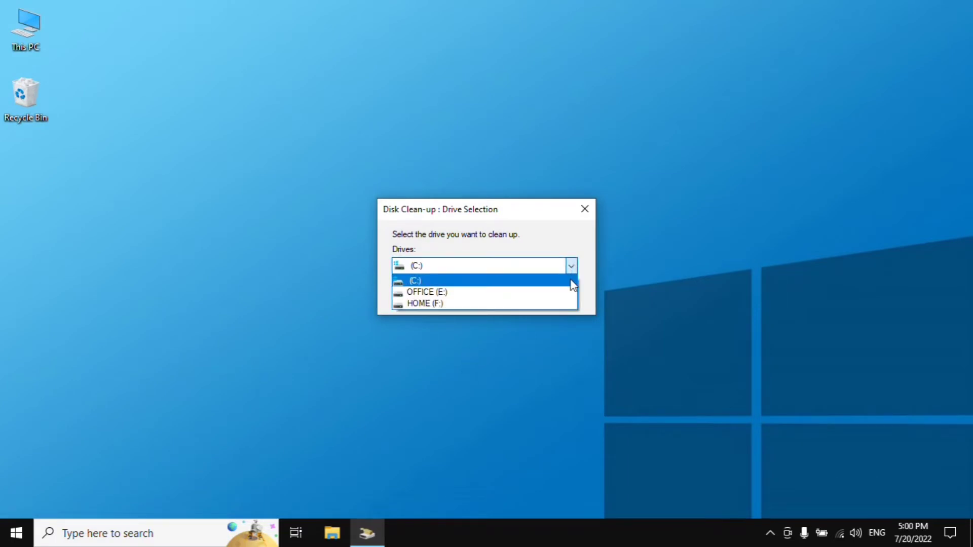
pyautogui.click(547, 282)
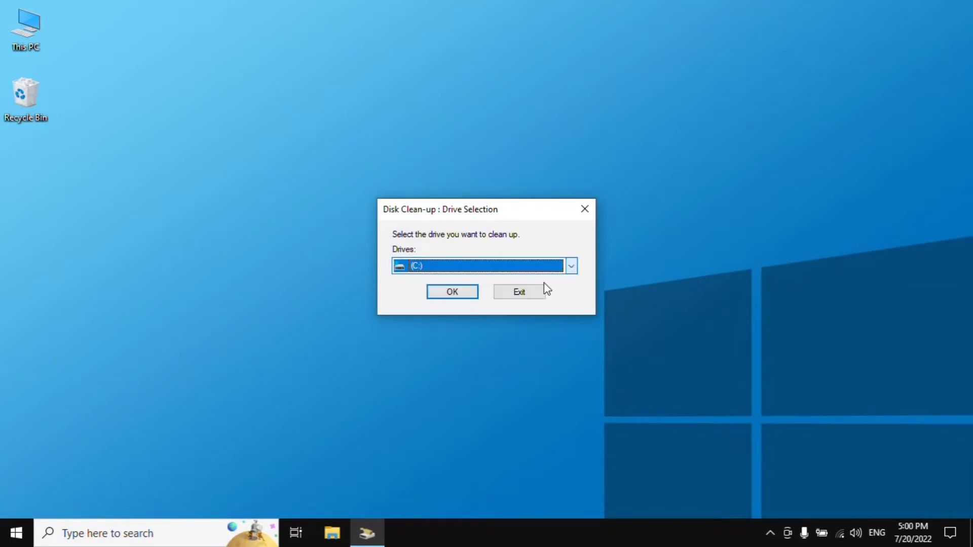
pyautogui.click(452, 293)
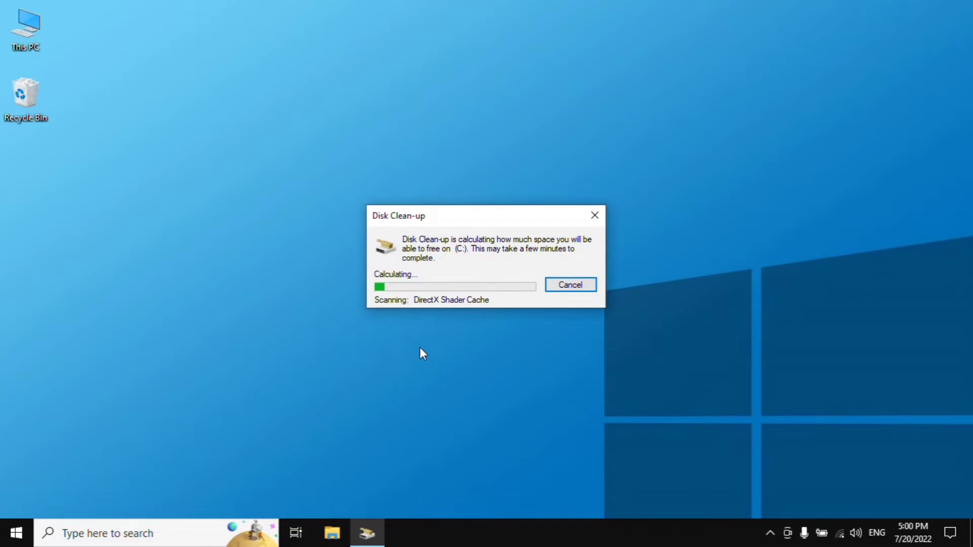
pyautogui.moveTo(472, 215); pyautogui.dragTo(457, 213)
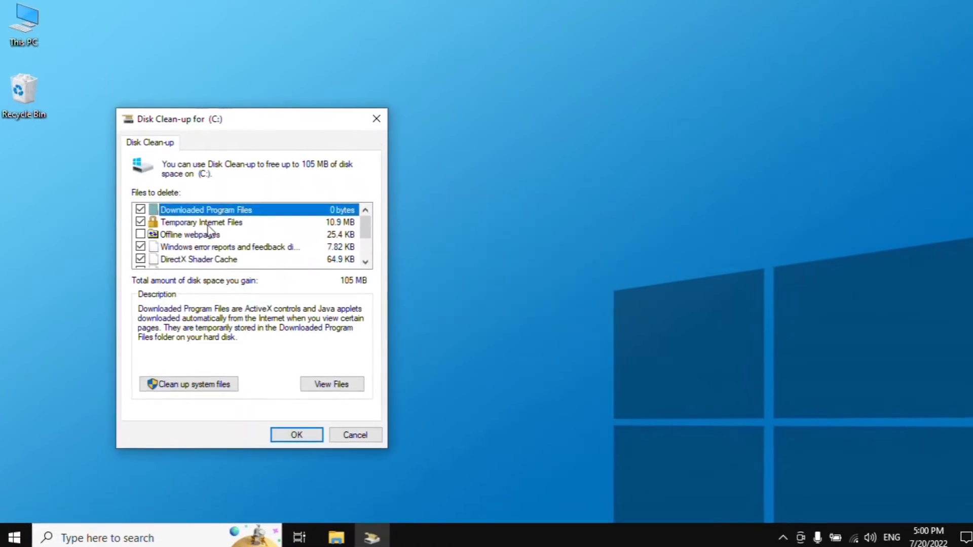
# Step: Add Offline webpages to the files to delete so every category is included, and permanently delete them all
pyautogui.scroll(-2, 145, 233)
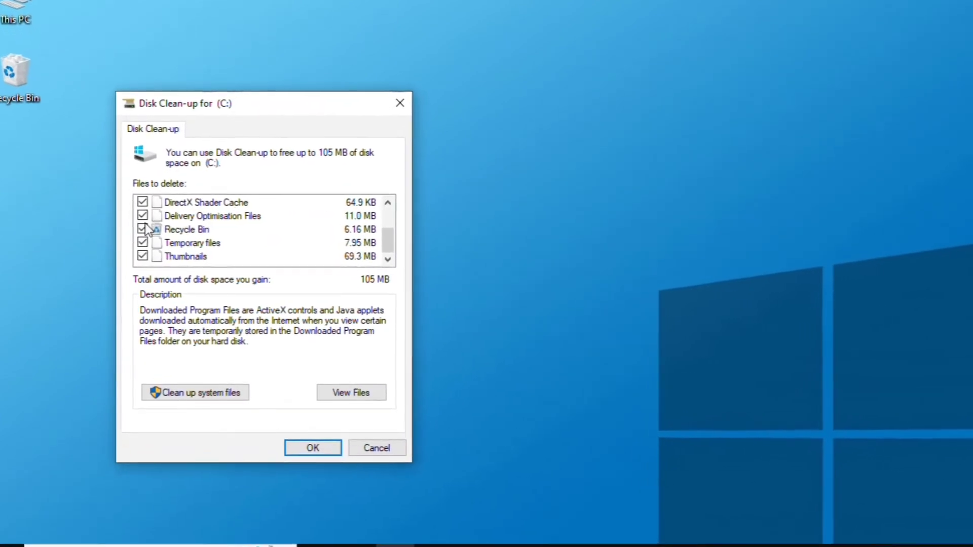
pyautogui.scroll(2, 145, 233)
pyautogui.click(143, 226)
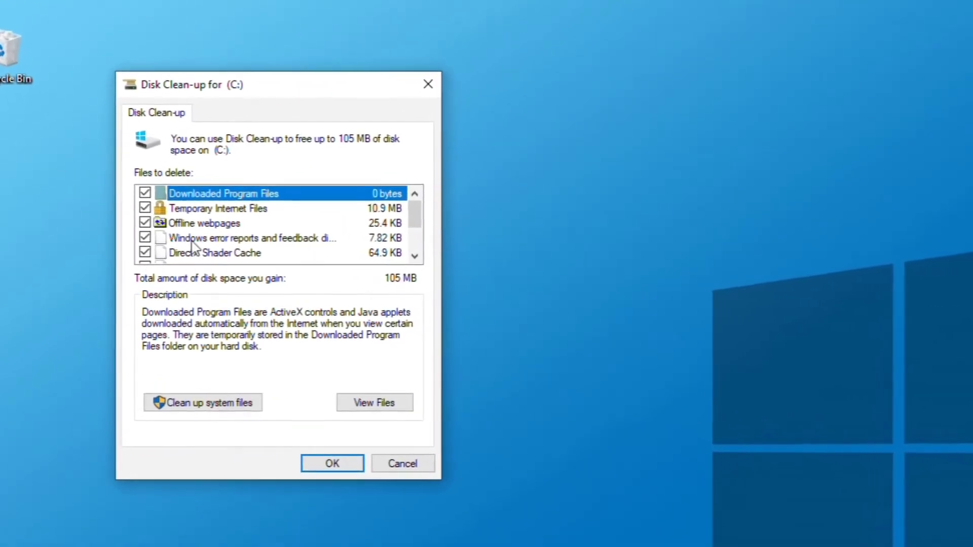
pyautogui.scroll(-2, 191, 235)
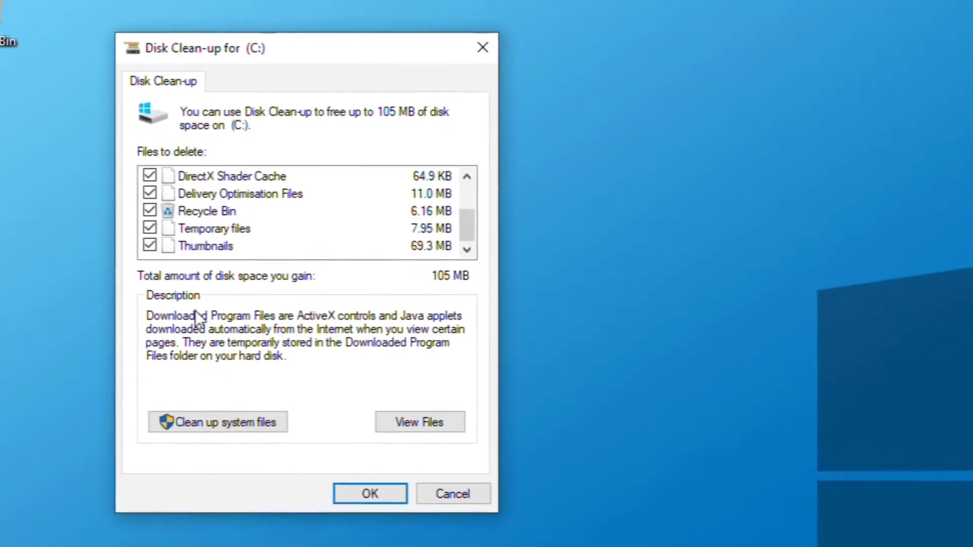
pyautogui.click(378, 495)
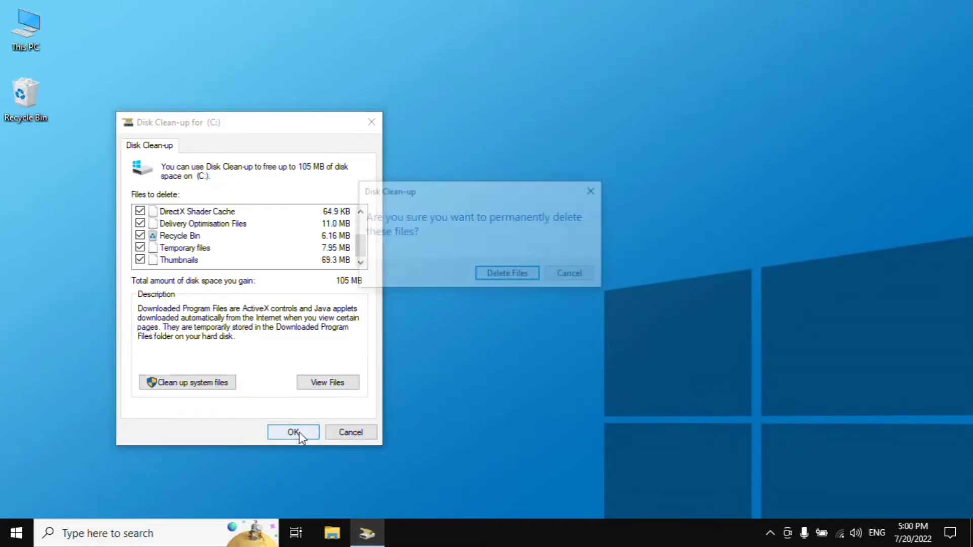
pyautogui.click(509, 276)
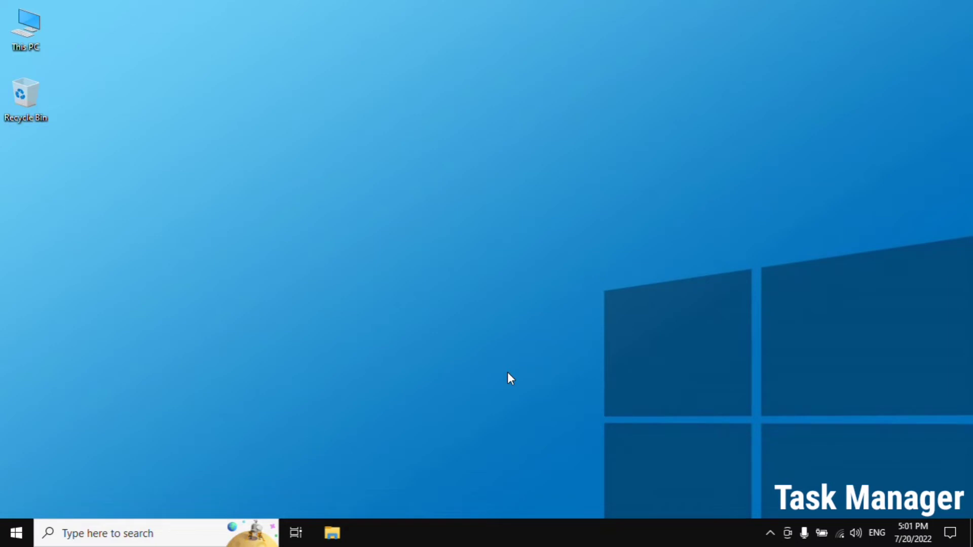
# Step: Open Task Manager and display the list of startup programs
pyautogui.rightClick(464, 531)
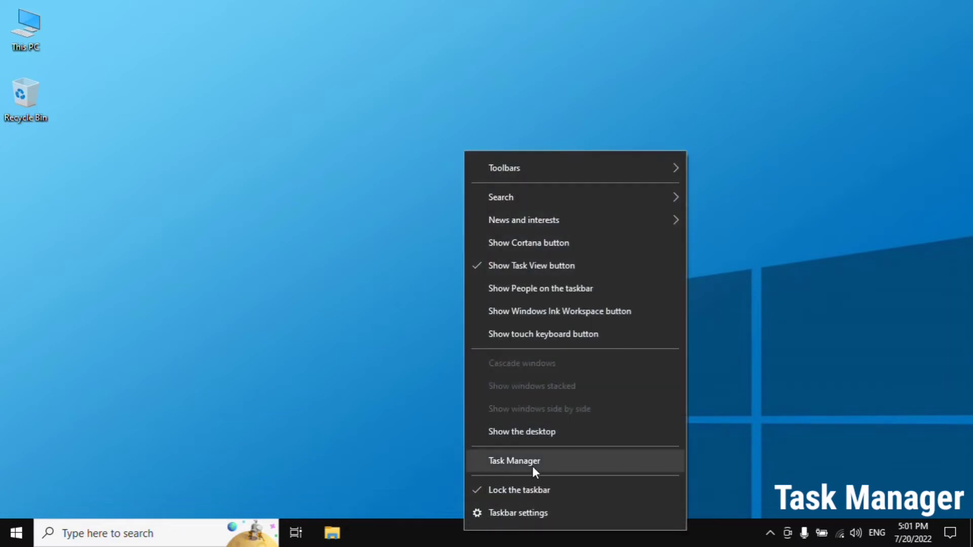
pyautogui.click(533, 468)
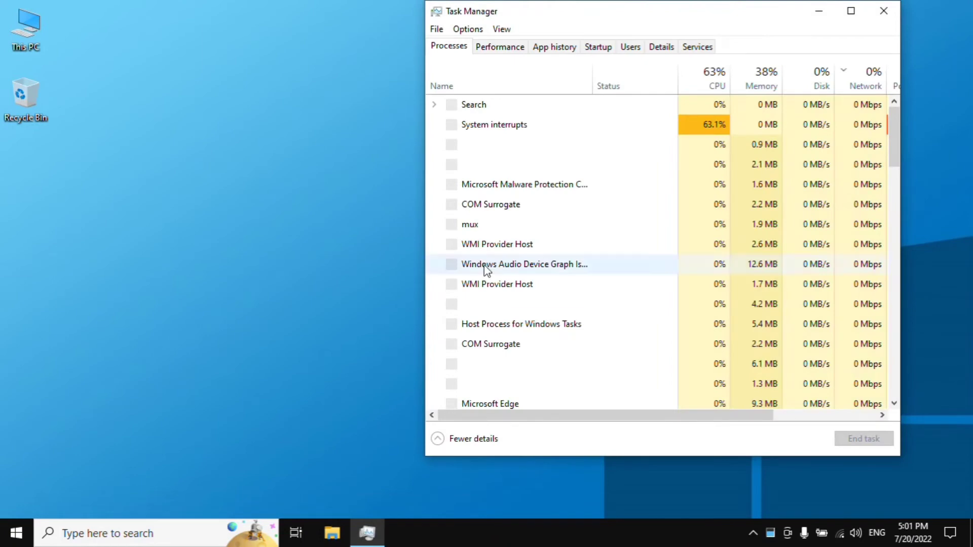
pyautogui.click(597, 47)
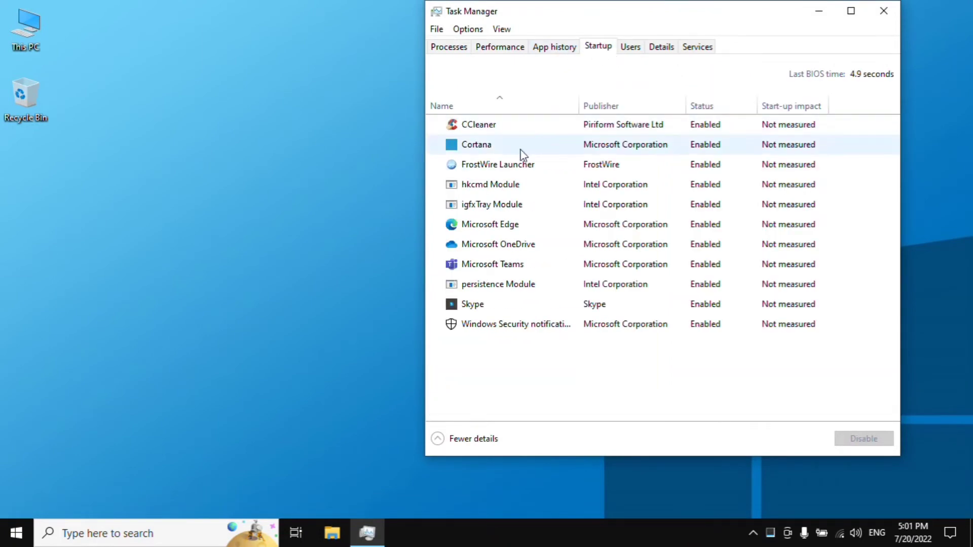
# Step: Disable CCleaner and Cortana from running at startup
pyautogui.click(706, 130)
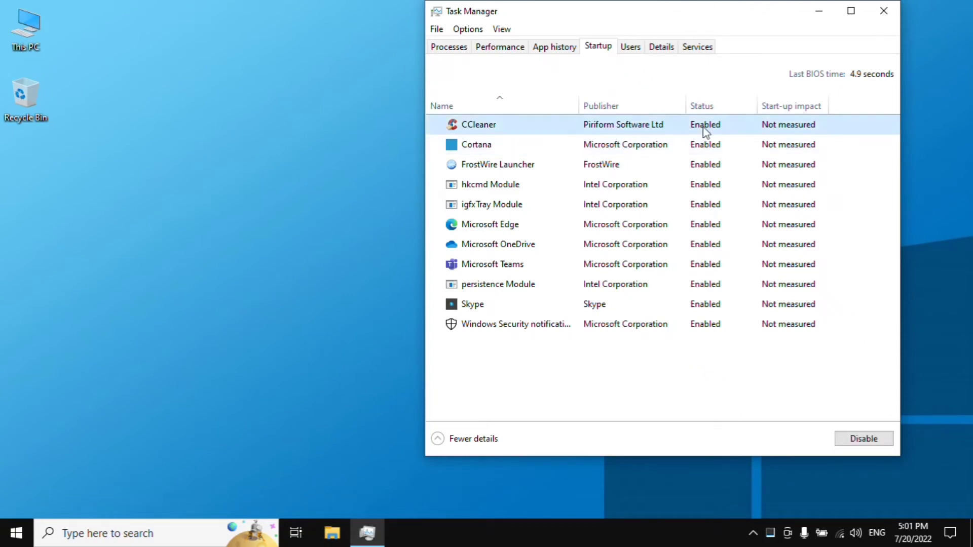
pyautogui.rightClick(705, 130)
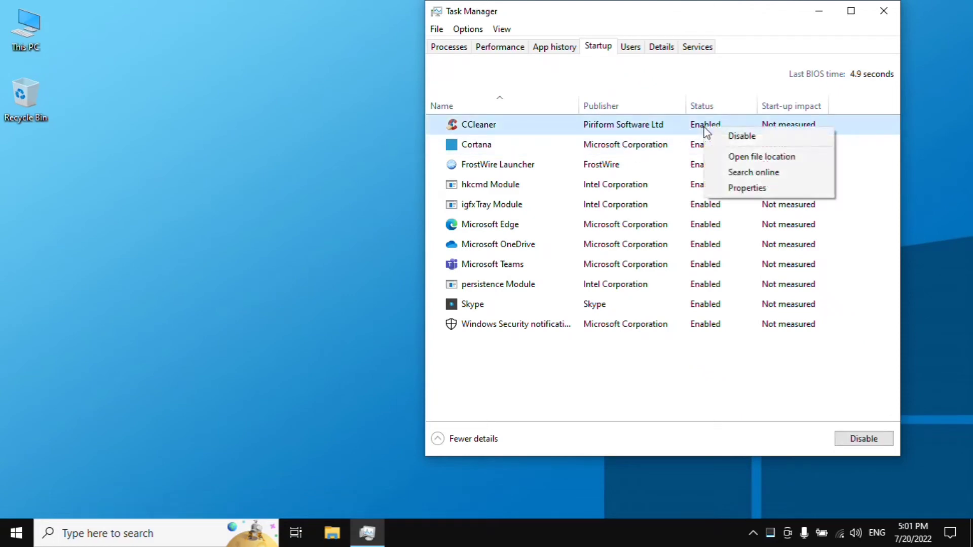
pyautogui.click(725, 135)
pyautogui.click(706, 144)
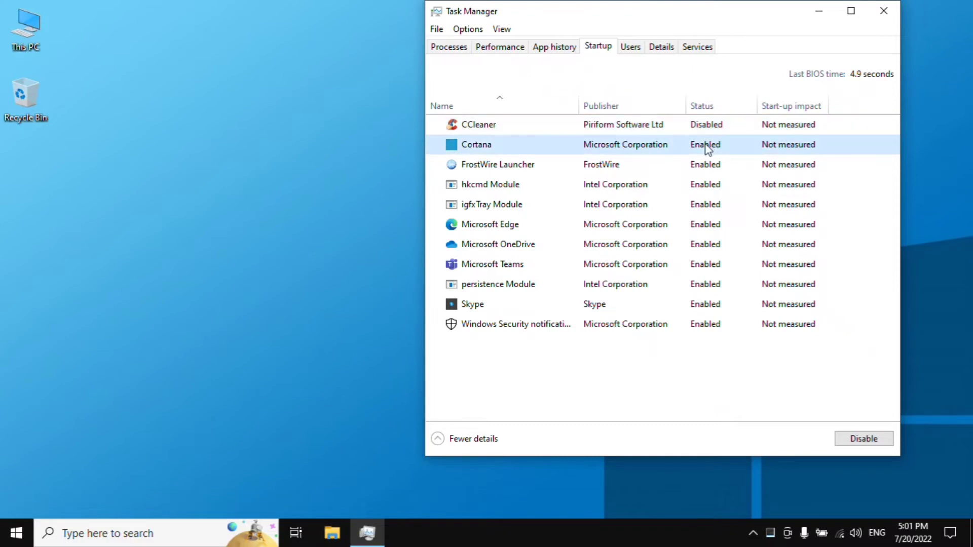
pyautogui.rightClick(706, 145)
pyautogui.click(725, 152)
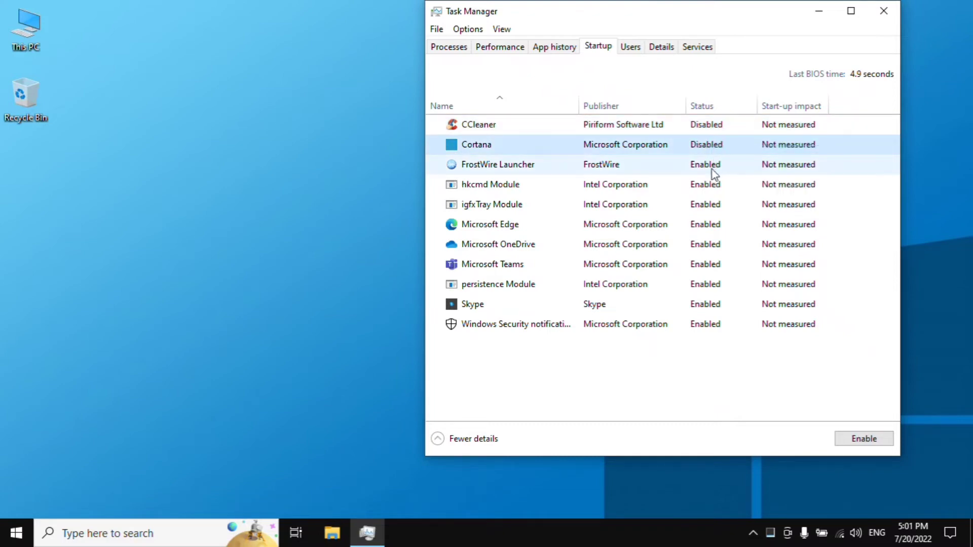
# Step: Disable FrostWire Launcher and Microsoft Edge from running at startup
pyautogui.click(713, 165)
pyautogui.rightClick(712, 167)
pyautogui.click(733, 177)
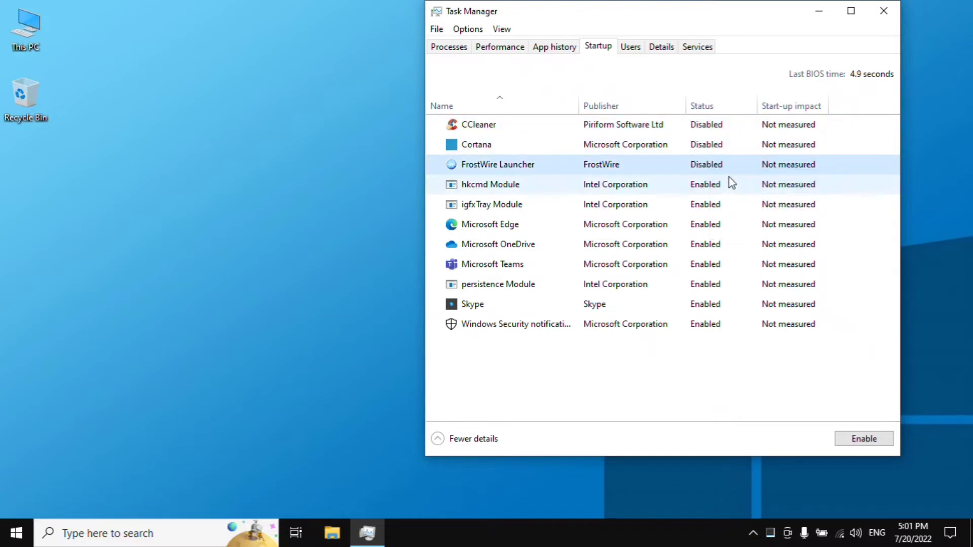
pyautogui.click(707, 227)
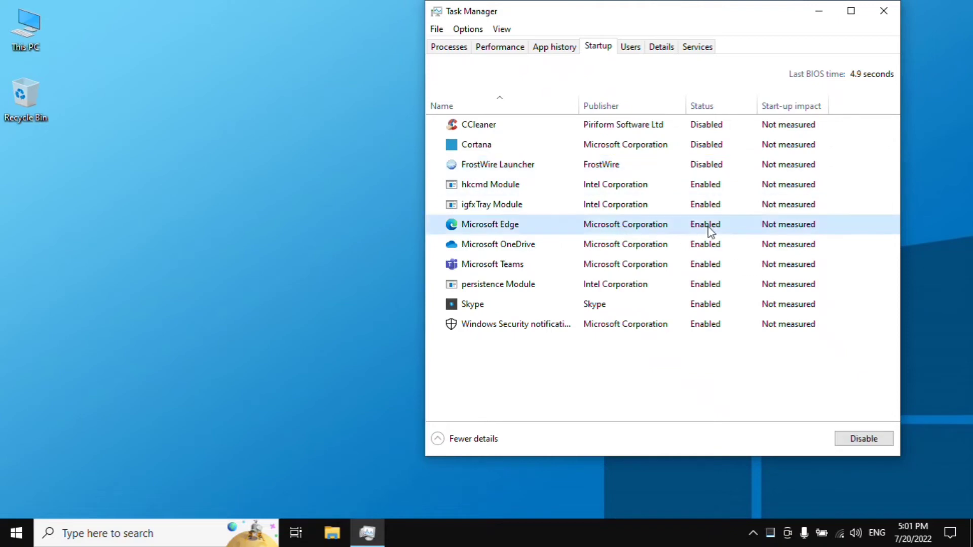
pyautogui.rightClick(708, 228)
pyautogui.click(723, 237)
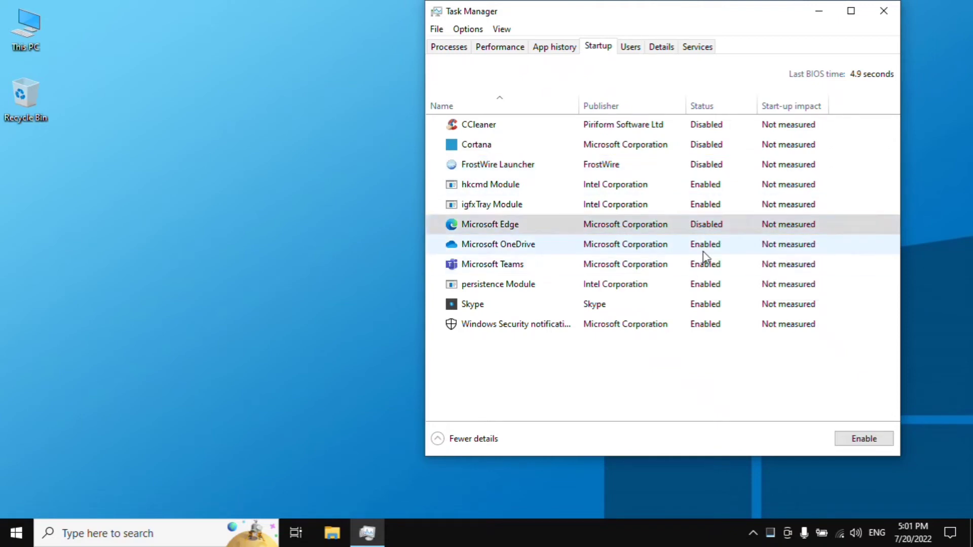
# Step: Disable Microsoft OneDrive, Microsoft Teams and Skype from running at startup
pyautogui.click(705, 251)
pyautogui.rightClick(719, 249)
pyautogui.click(727, 257)
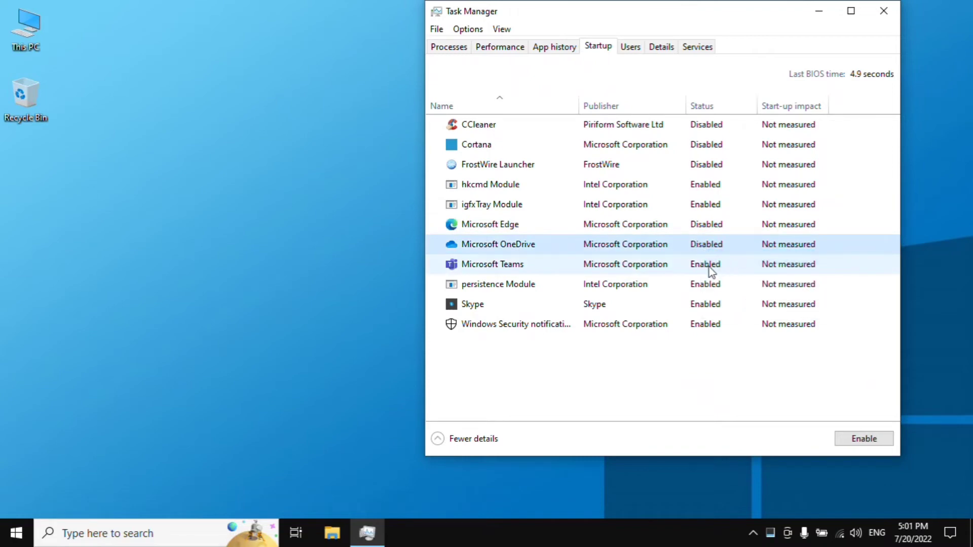
pyautogui.click(706, 270)
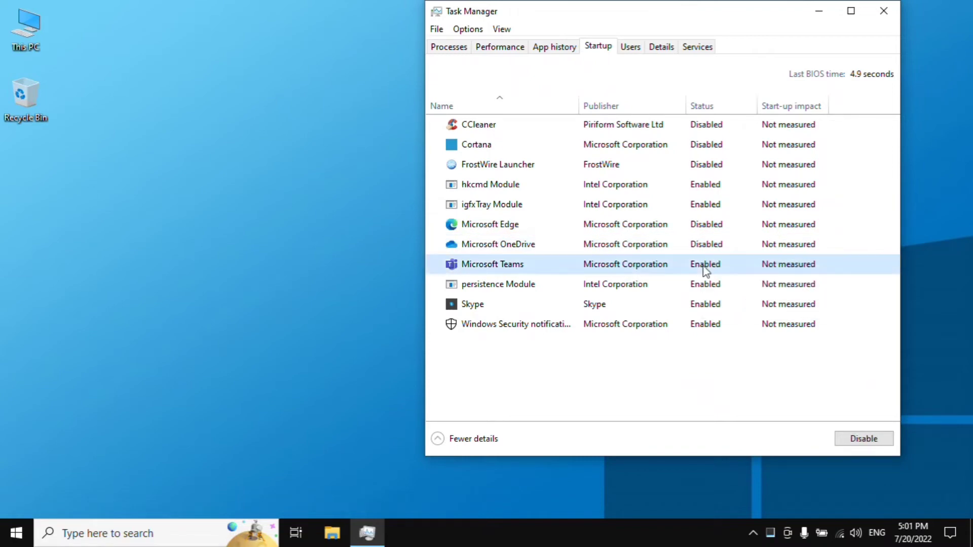
pyautogui.rightClick(703, 267)
pyautogui.click(723, 275)
pyautogui.rightClick(699, 306)
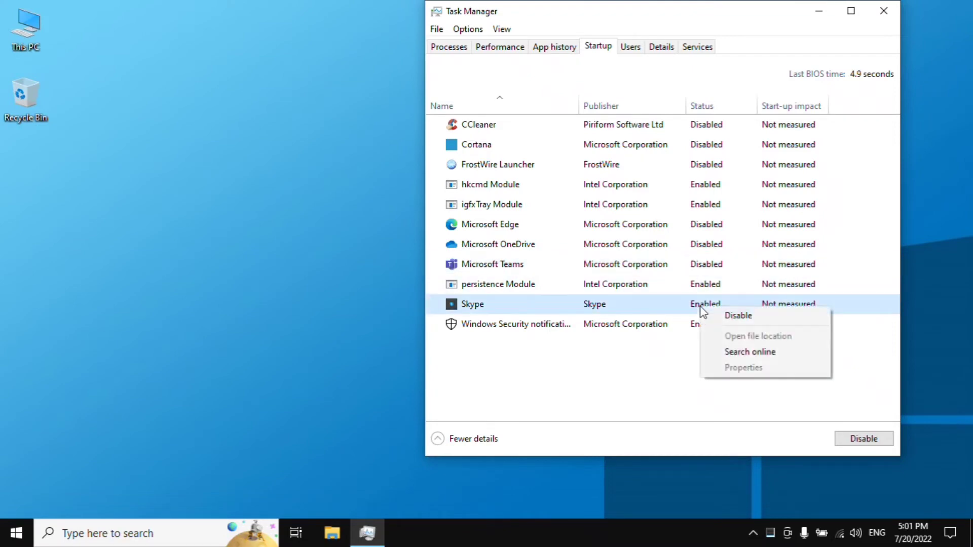
pyautogui.click(728, 317)
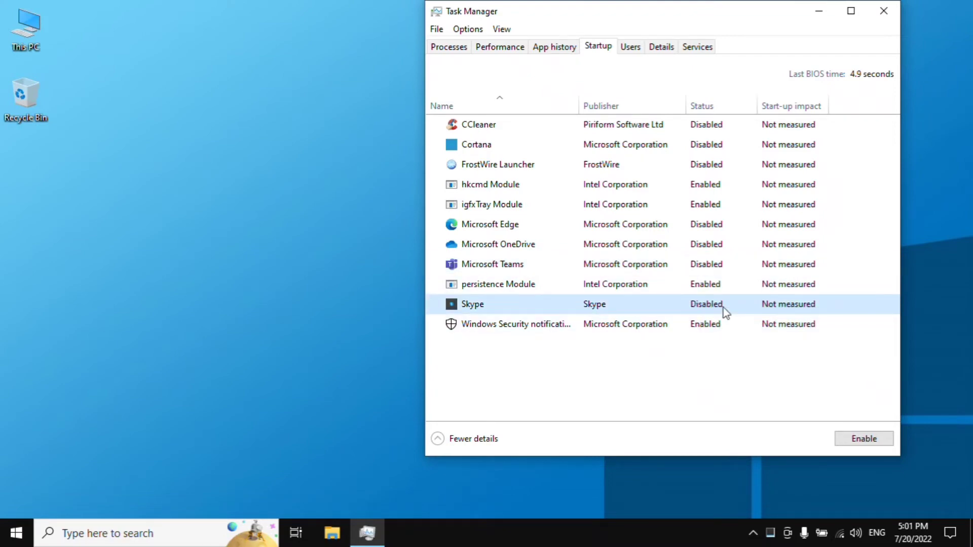
# Step: Review the hkcmd Module, igfxTray Module and Windows Security notification startup entries, and close Task Manager
pyautogui.click(486, 192)
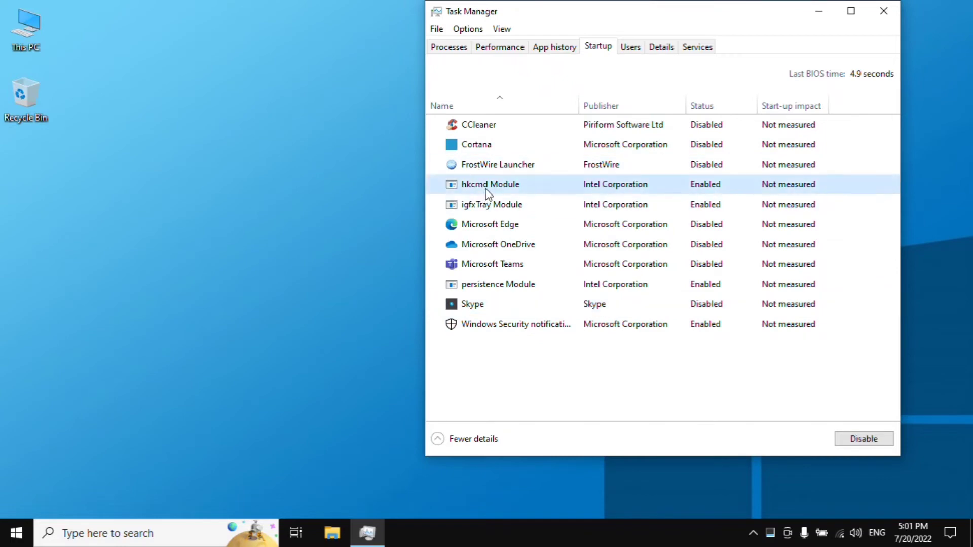
pyautogui.click(482, 207)
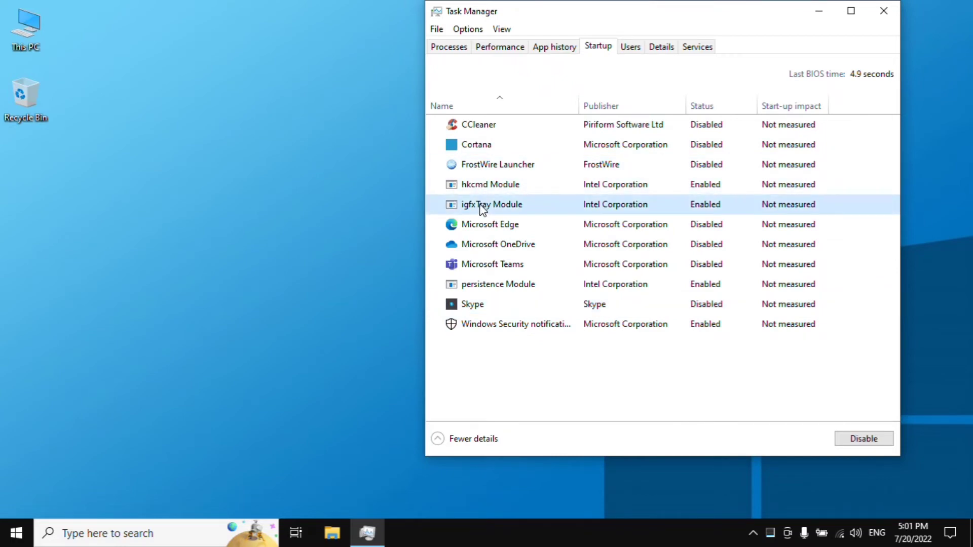
pyautogui.click(486, 328)
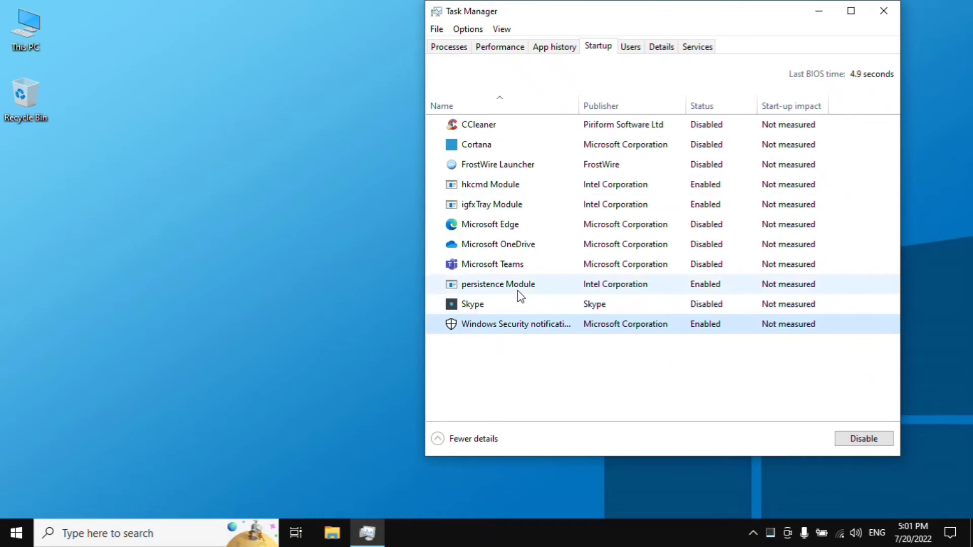
pyautogui.click(886, 13)
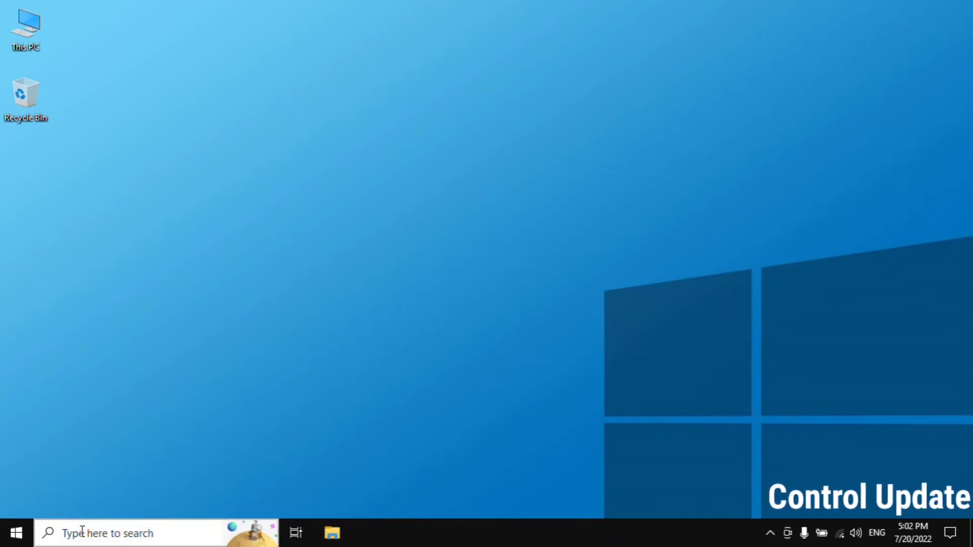
# Step: Open the Windows Update settings by running the command "control update"
pyautogui.rightClick(16, 534)
pyautogui.click(118, 461)
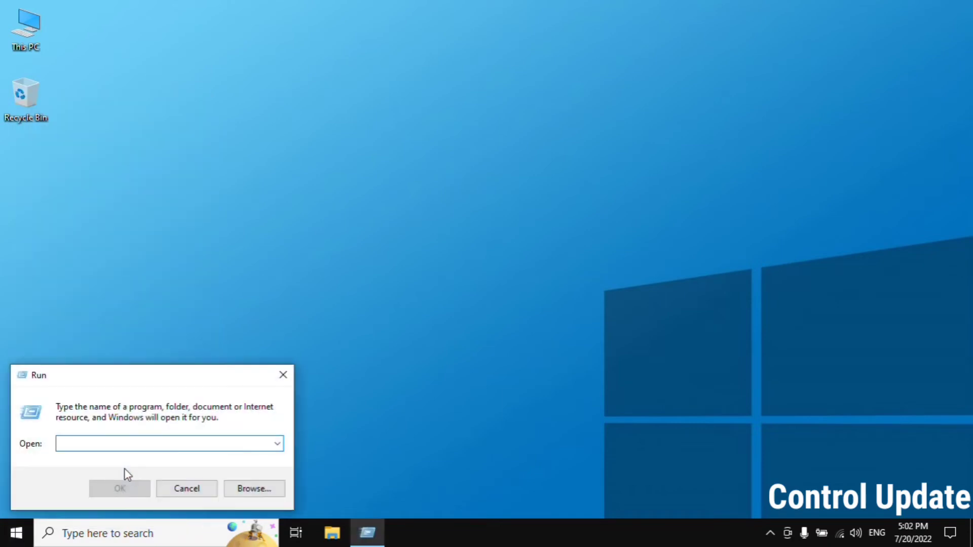
pyautogui.write('control update')
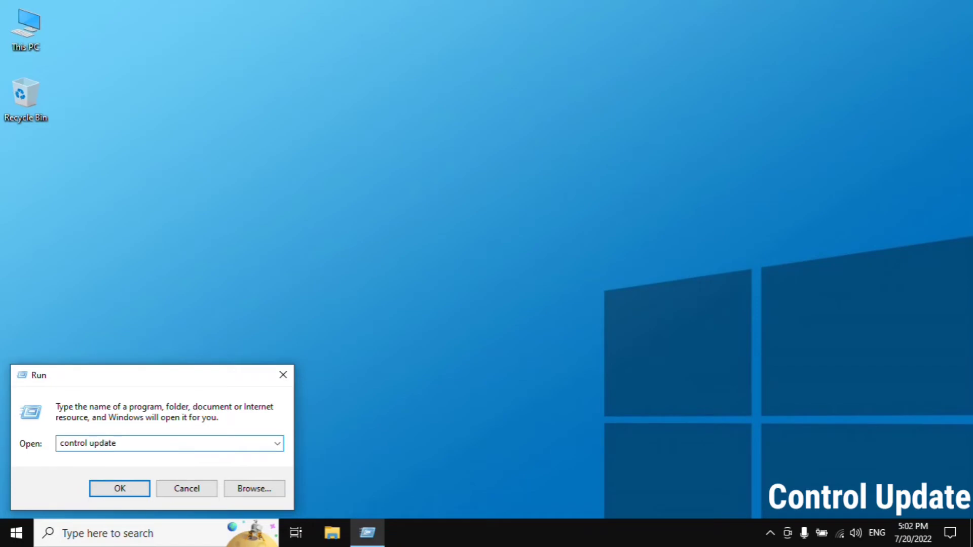
pyautogui.click(106, 493)
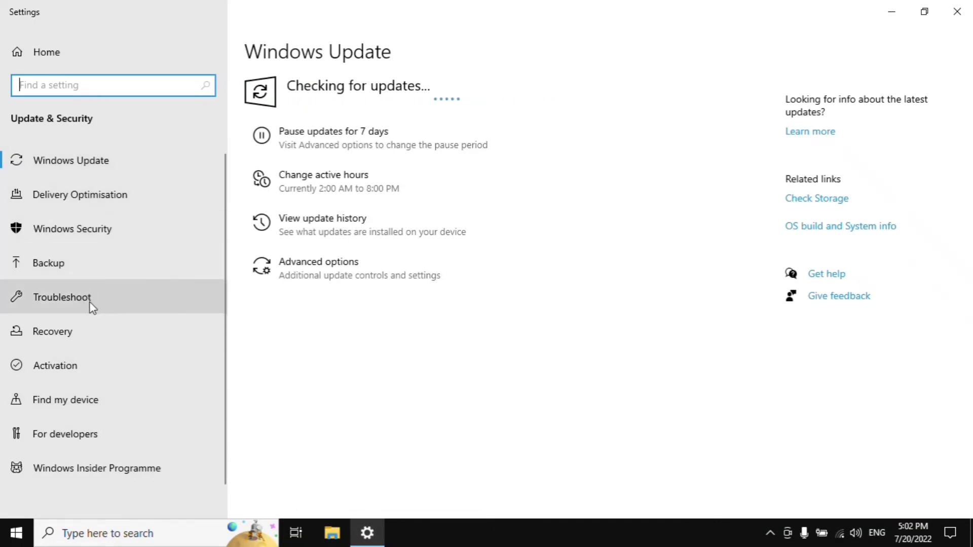
# Step: Run the Windows Update troubleshooter from the additional troubleshooters, cancel its problem detection and close Settings
pyautogui.click(120, 308)
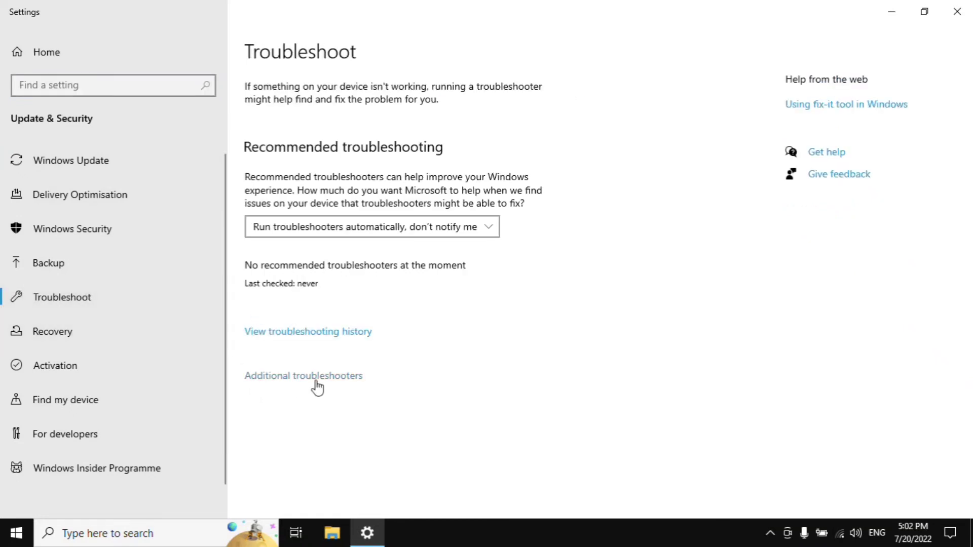
pyautogui.click(341, 384)
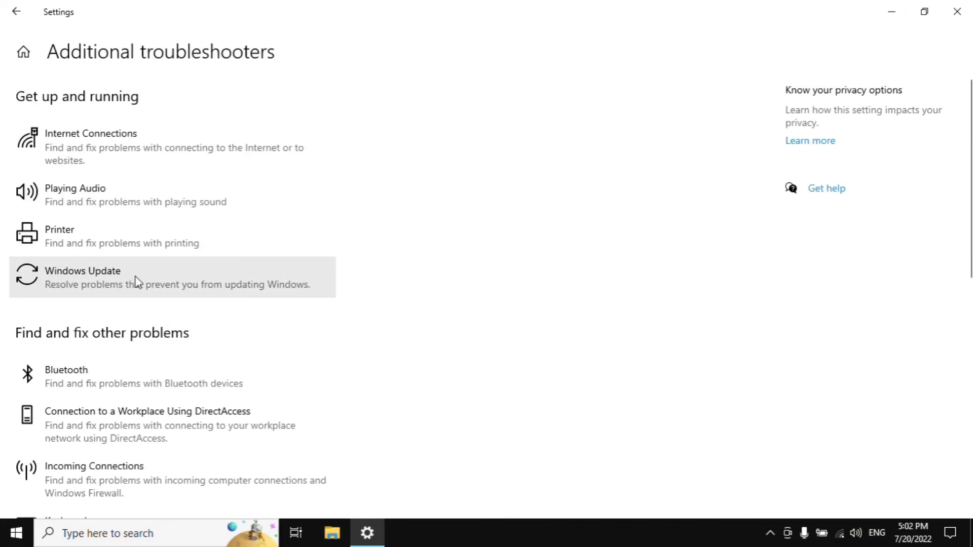
pyautogui.click(170, 285)
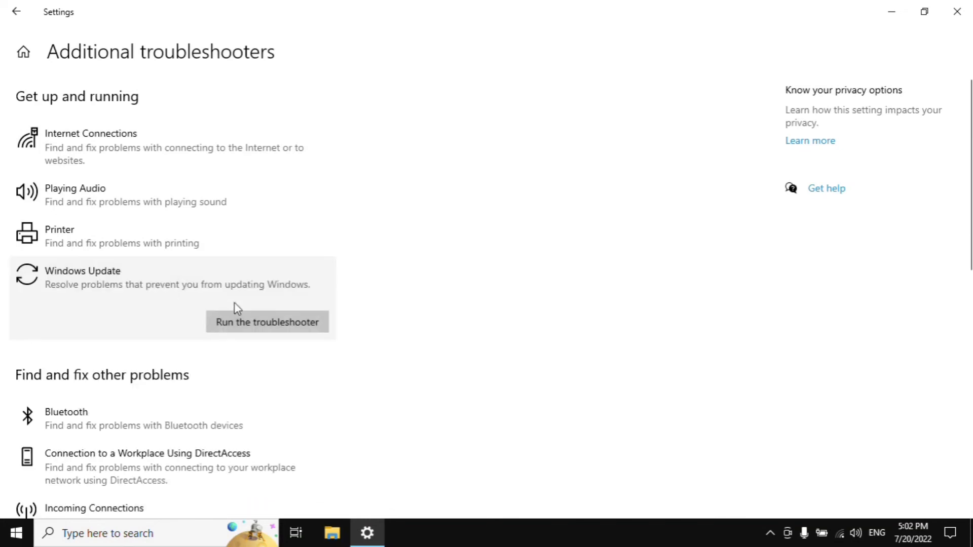
pyautogui.click(315, 327)
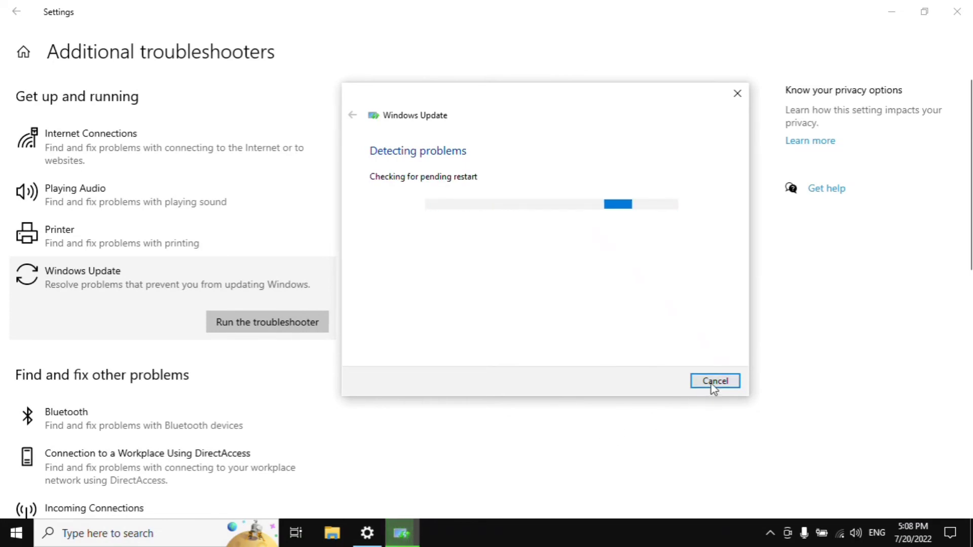
pyautogui.click(714, 383)
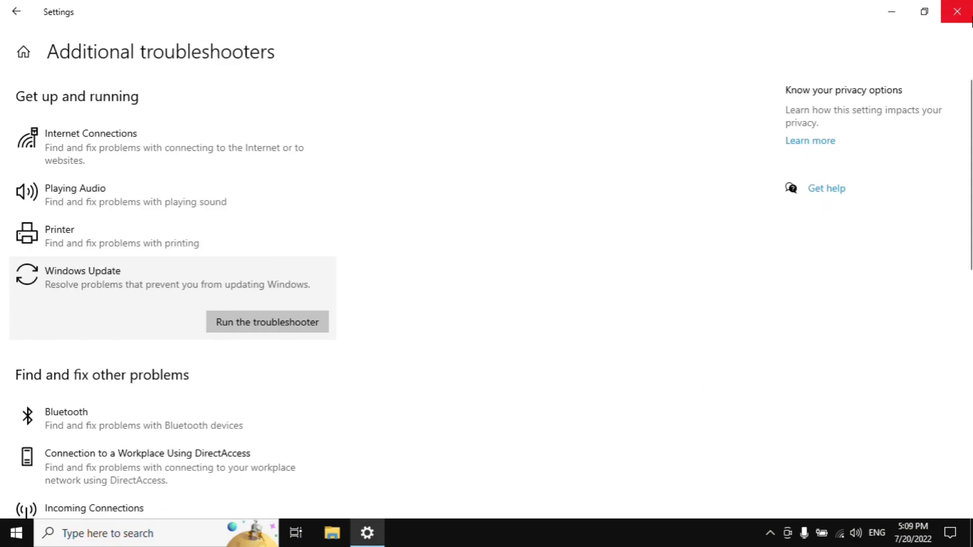
pyautogui.click(957, 12)
# Step: Search for "cmd" and open Command Prompt as administrator
pyautogui.click(79, 532)
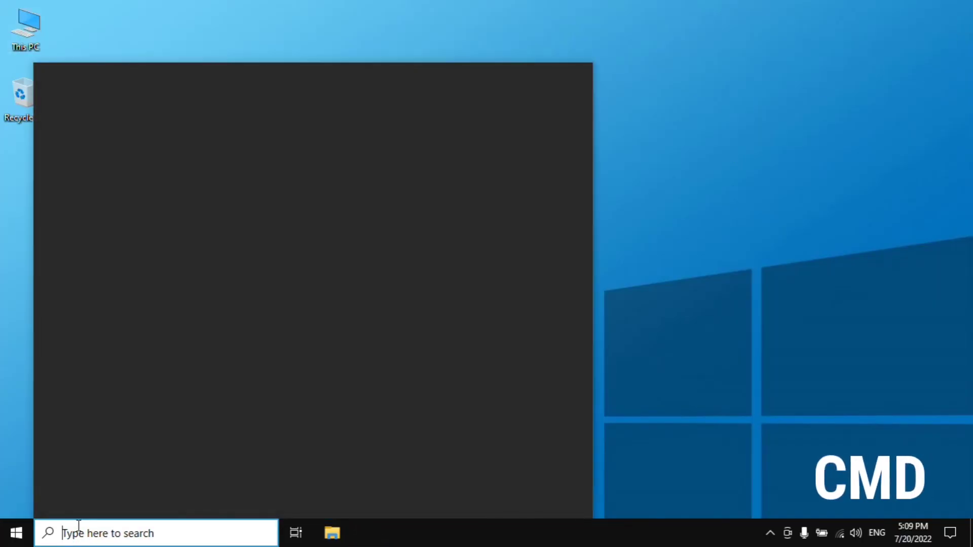
pyautogui.write('cmd')
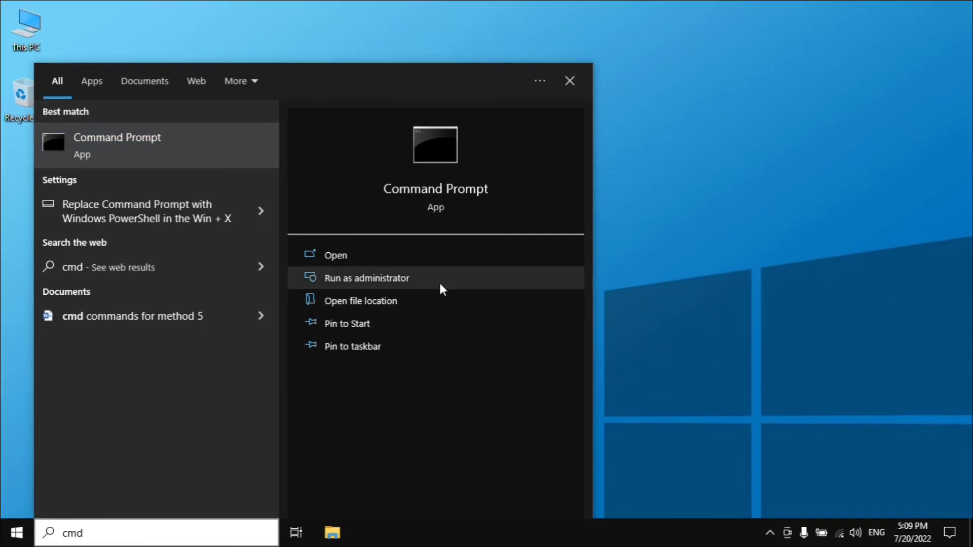
pyautogui.click(439, 281)
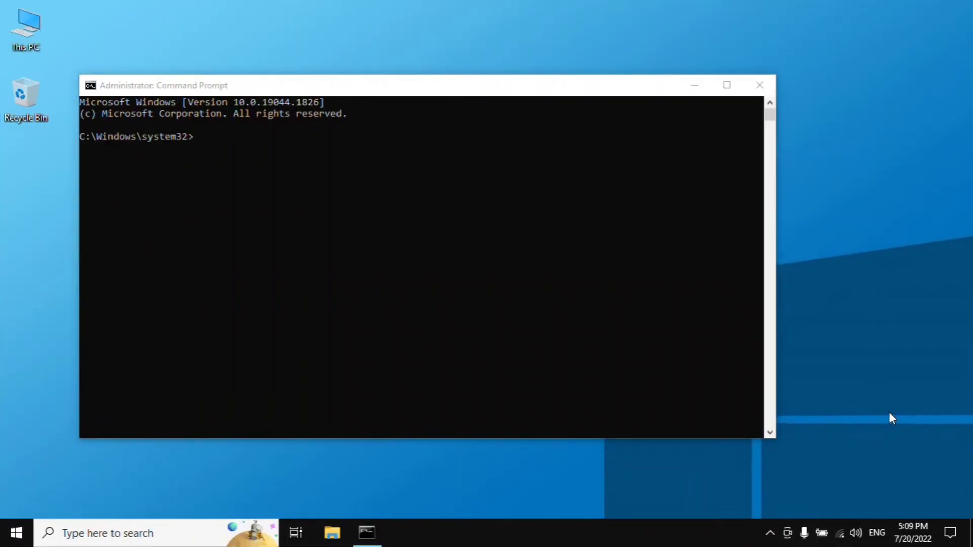
# Step: Start a system file scan with the command "sfc /scannow", and close Command Prompt
pyautogui.click(195, 138)
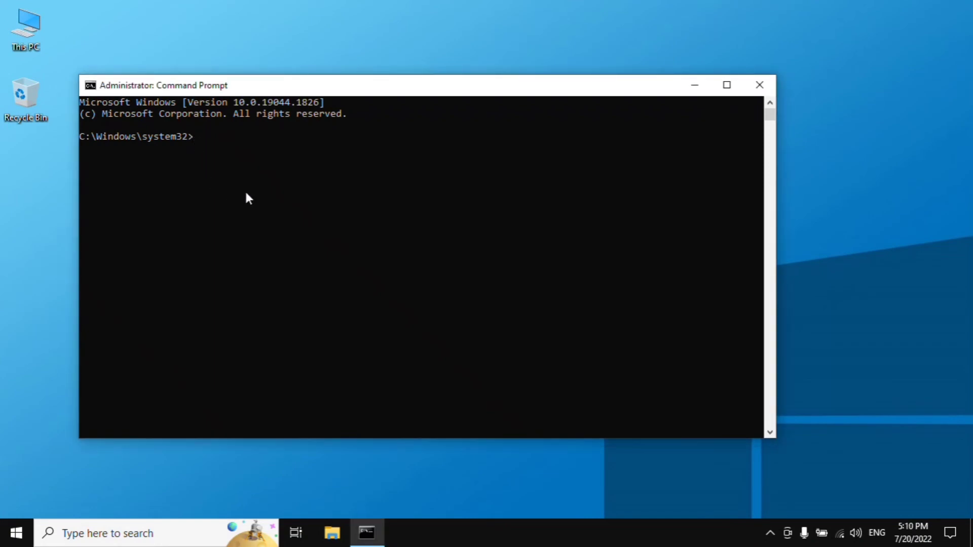
pyautogui.write('sfc /scannow')
pyautogui.press('Return')
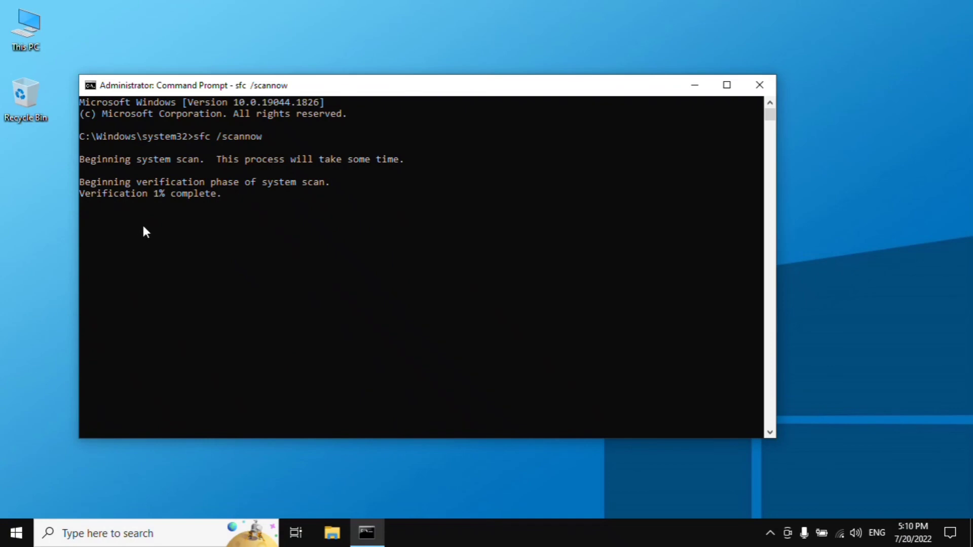
pyautogui.click(759, 85)
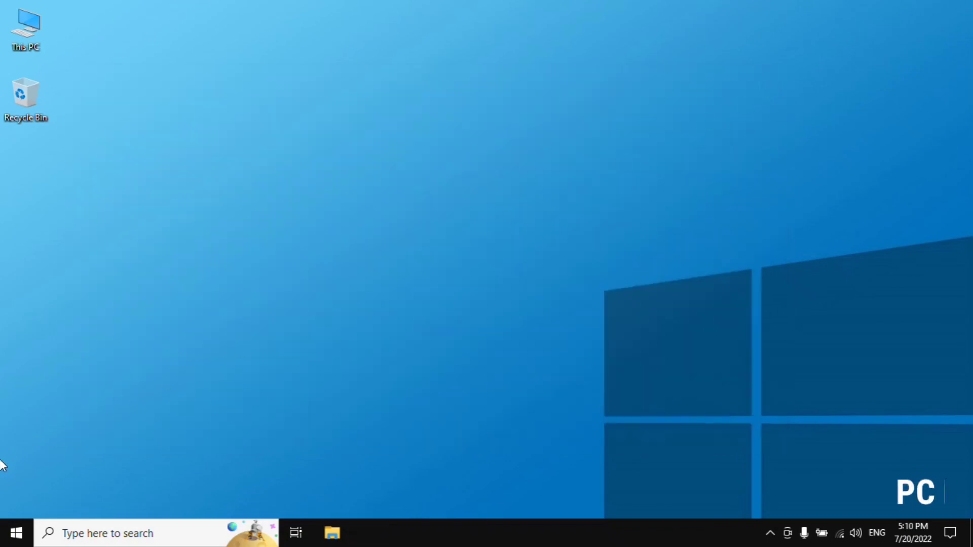
# Step: Restart the PC
pyautogui.click(17, 533)
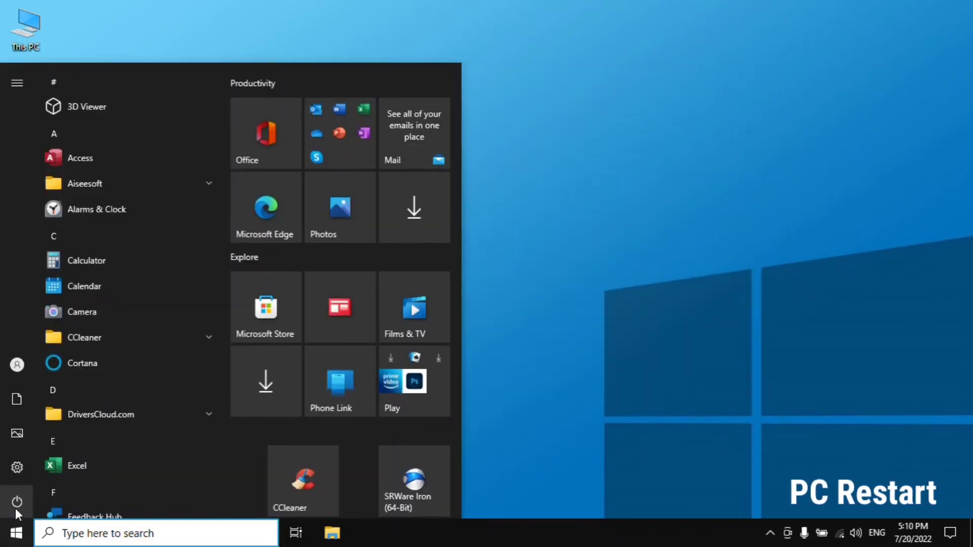
pyautogui.click(20, 501)
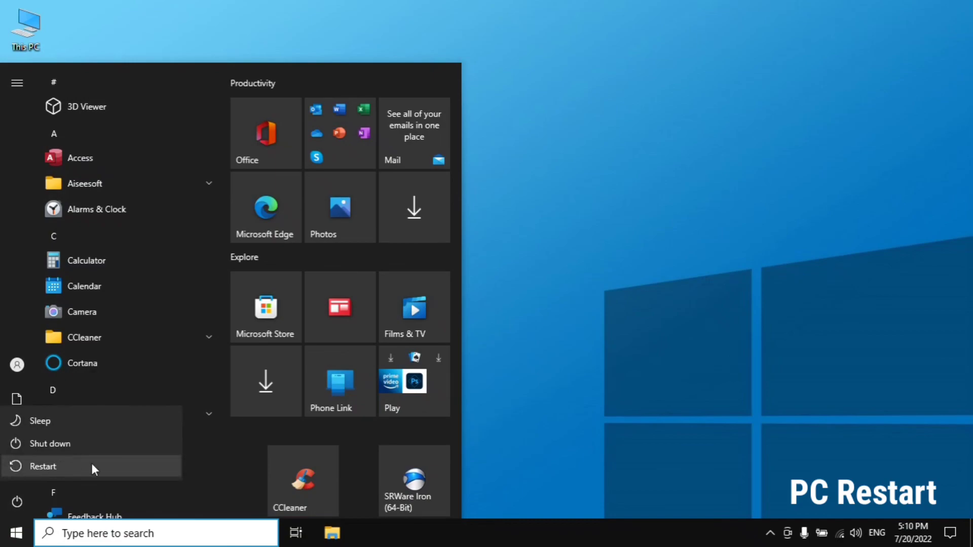